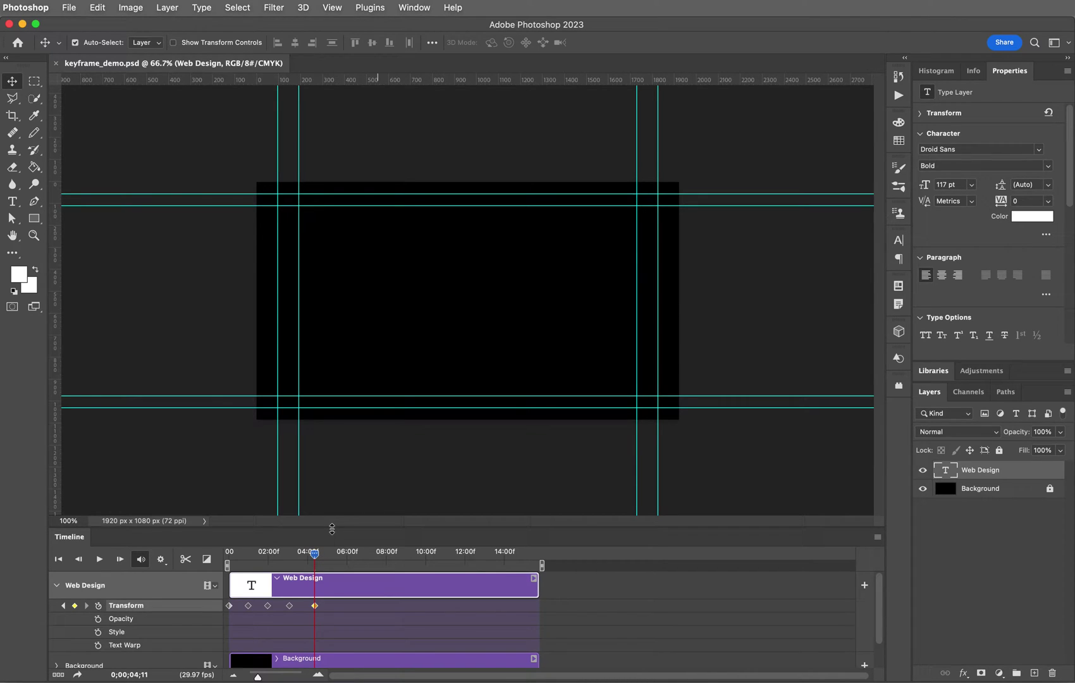
Step: Scrub through the Web Design animation and return the playhead to the 04;11 Transform keyframe
click(316, 554)
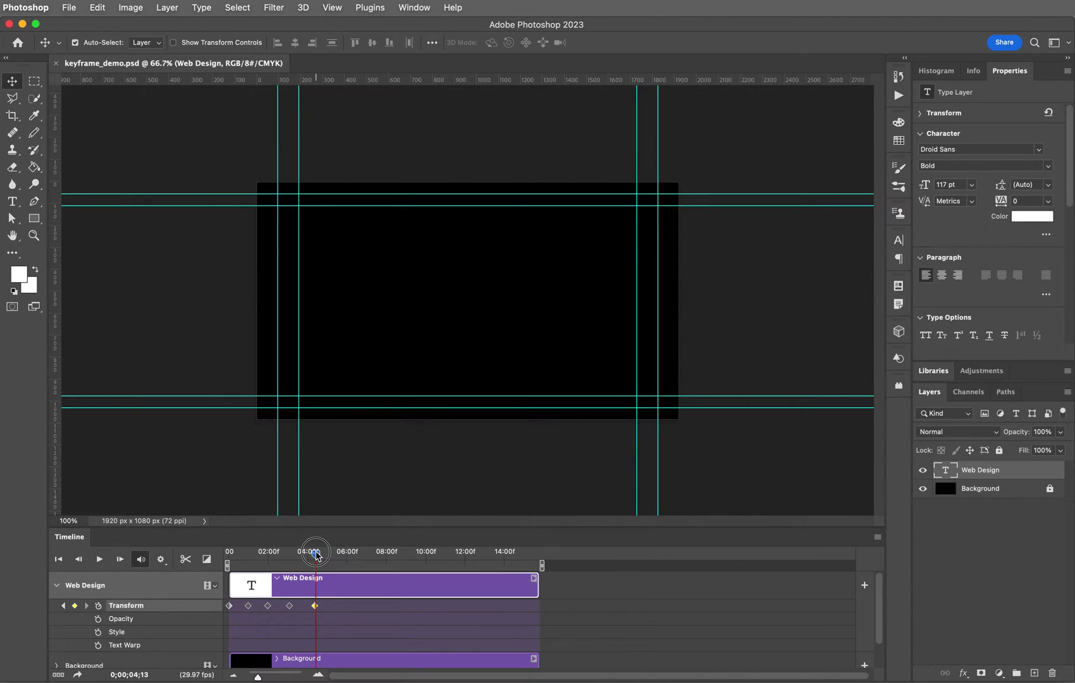
mouse_move(316, 554)
mouse_down()
mouse_move(230, 553)
mouse_move(397, 545)
mouse_move(284, 544)
mouse_move(373, 554)
mouse_move(310, 553)
mouse_up()
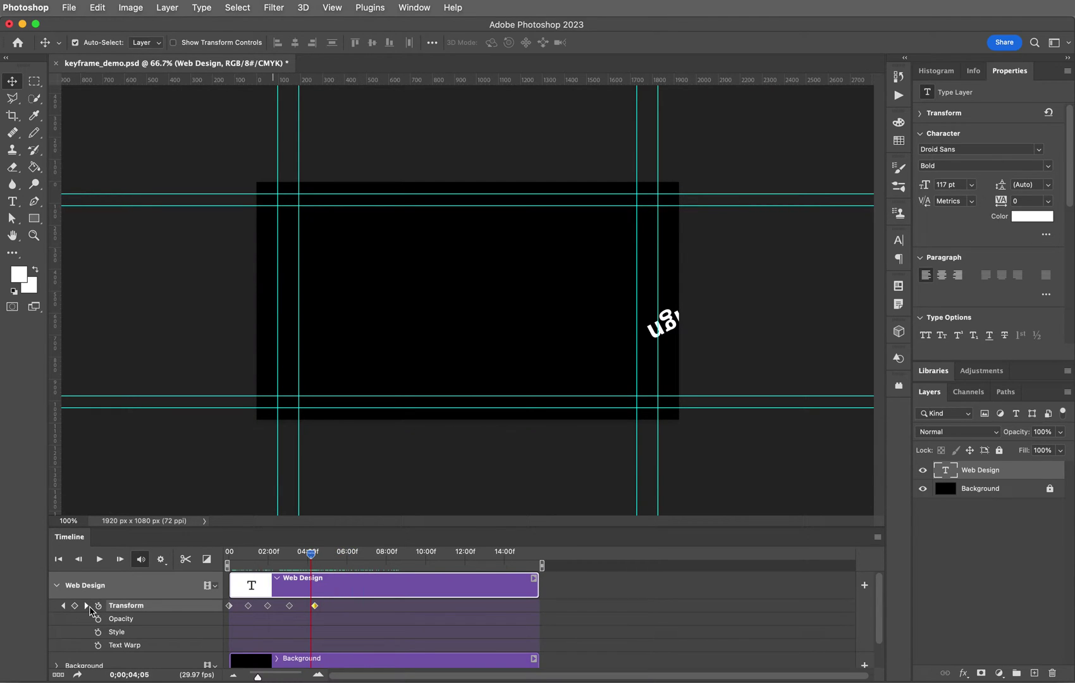
click(87, 606)
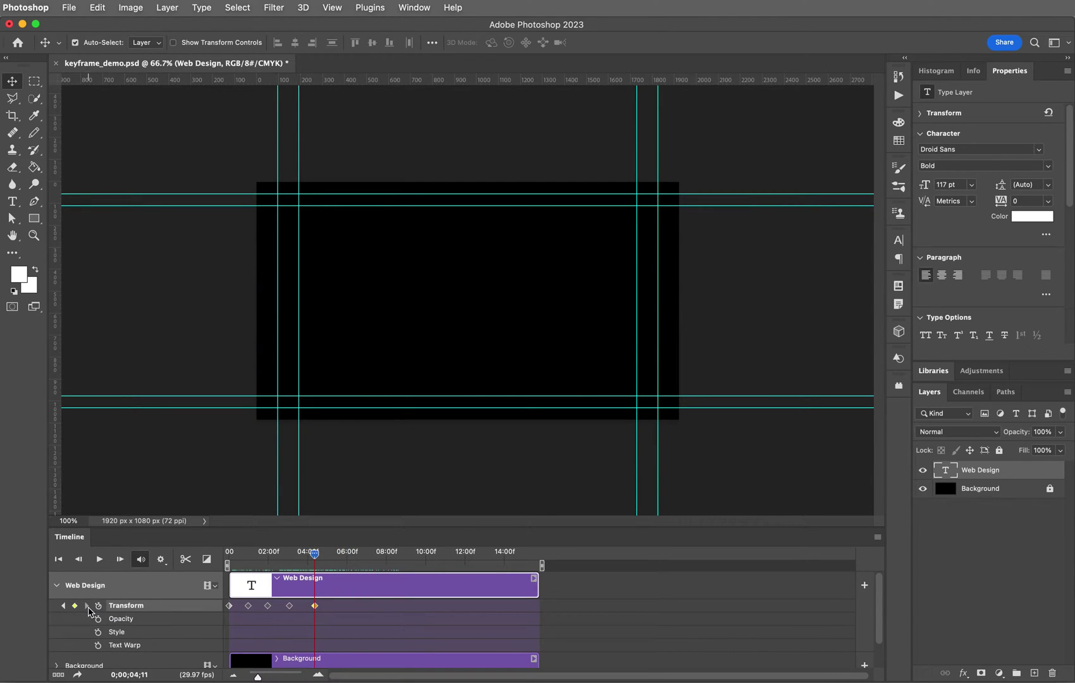
Step: Add a new layer above Web Design and commit the text 'is the best!' near the canvas centre
click(1035, 672)
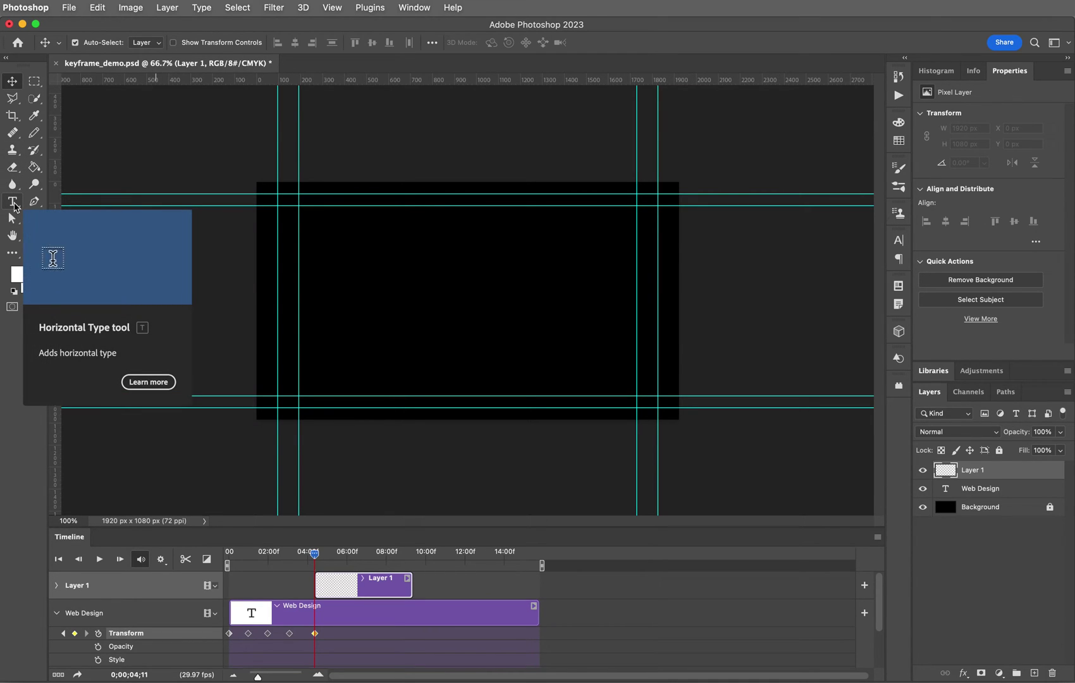
click(13, 205)
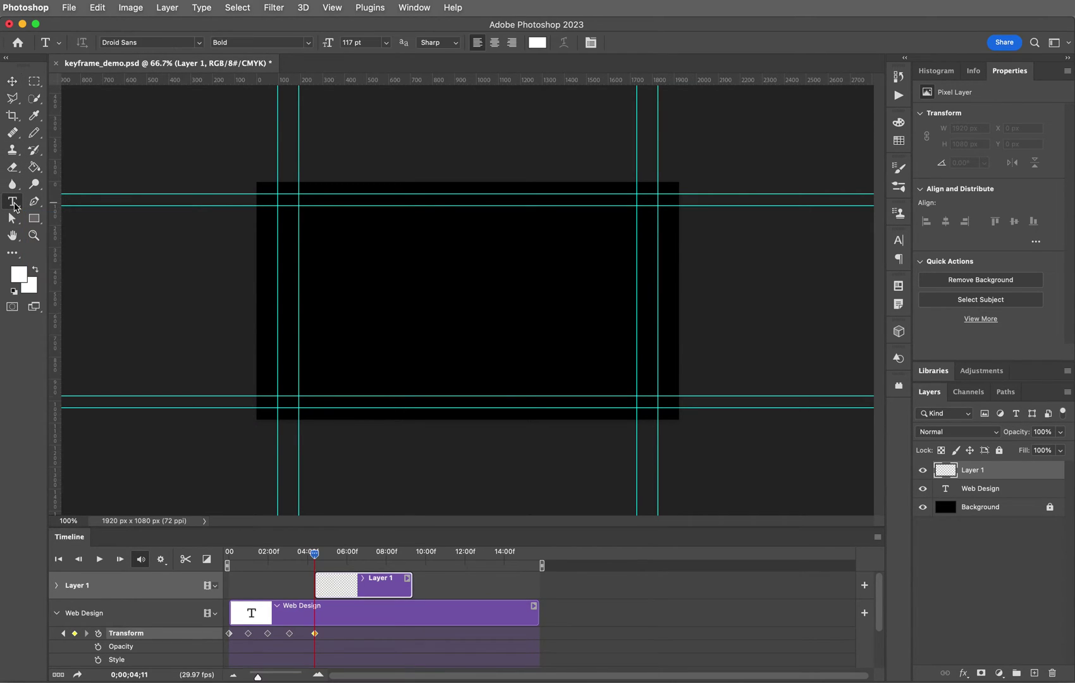
click(413, 297)
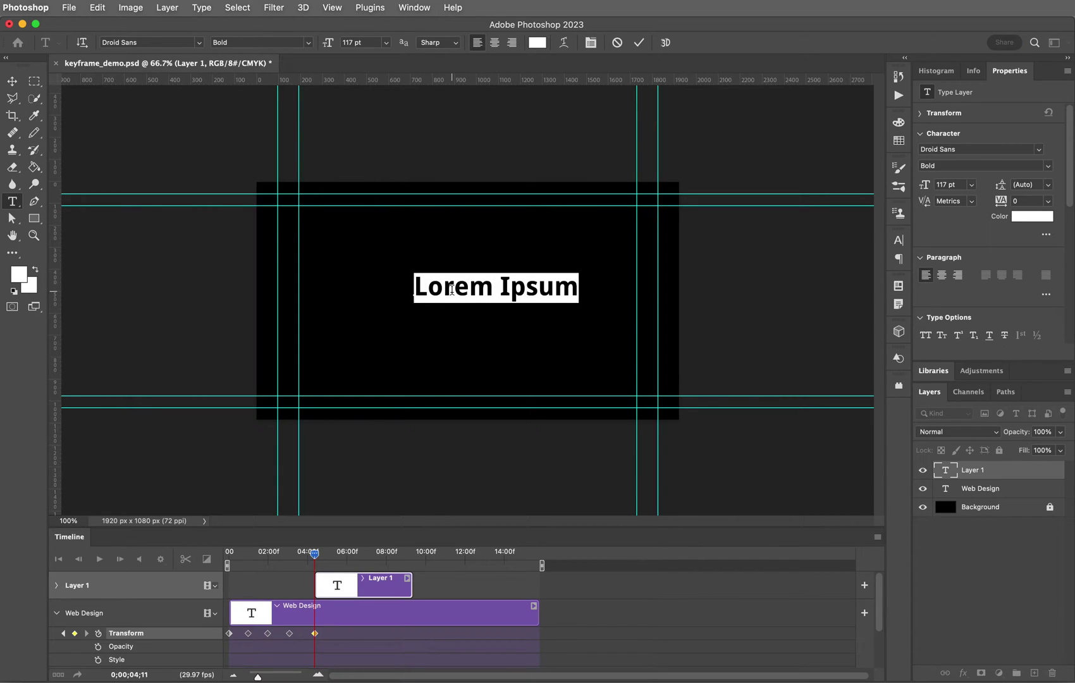
text(is the )
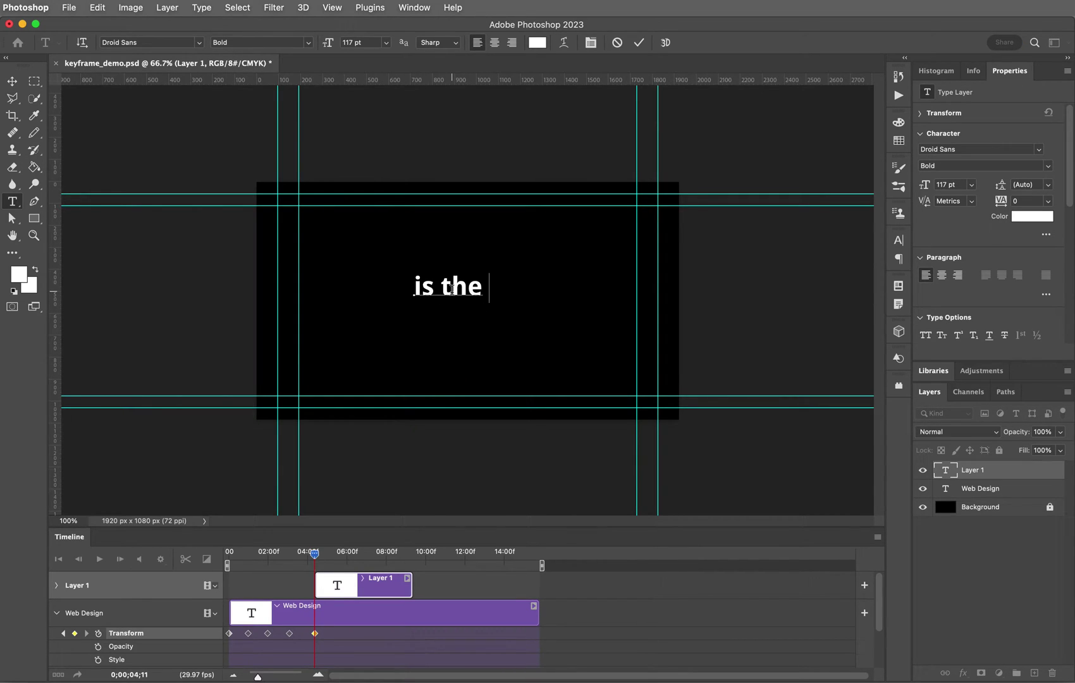
text(best!)
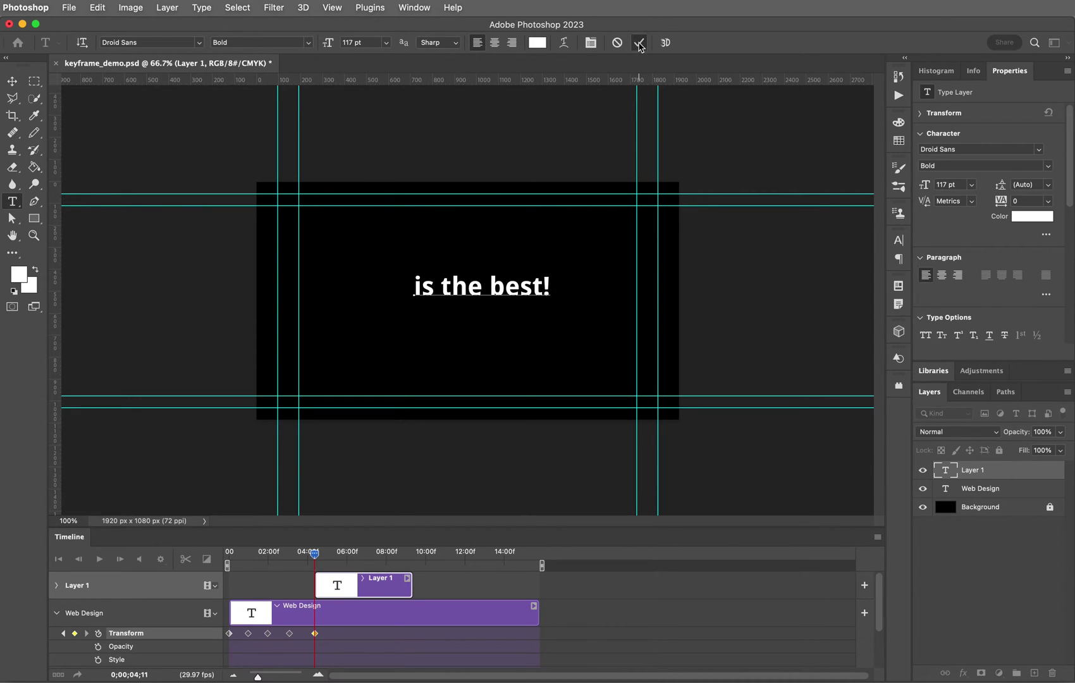
click(640, 44)
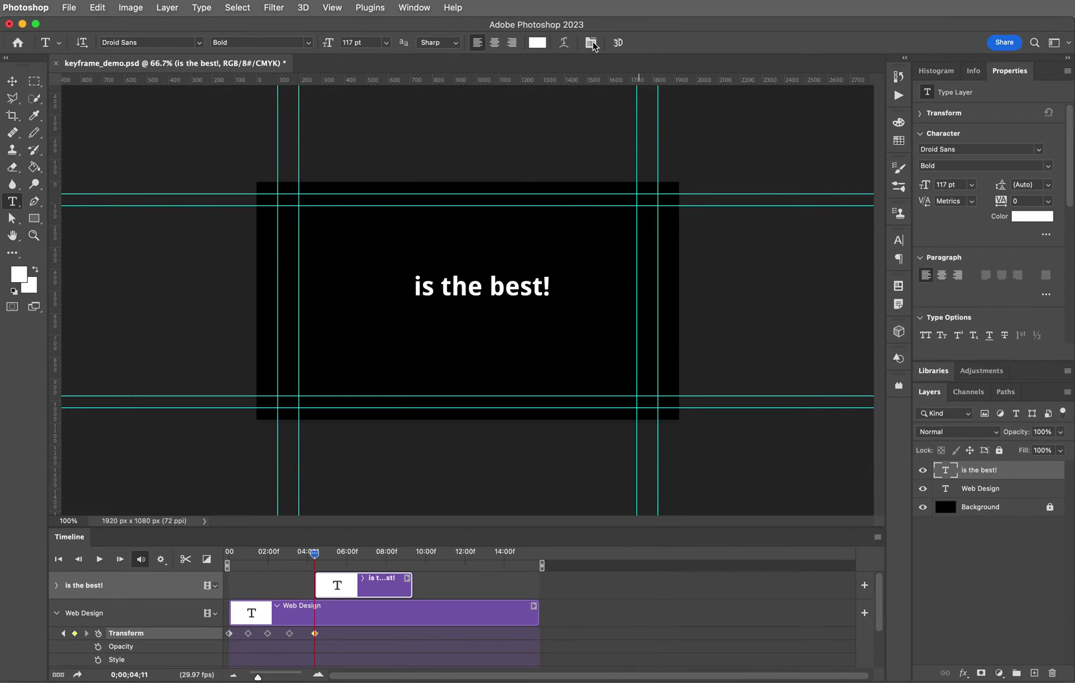
Step: Unlock Background and align the 'is the best!' text to the canvas horizontal and vertical centres
click(1049, 508)
super+click(1027, 510)
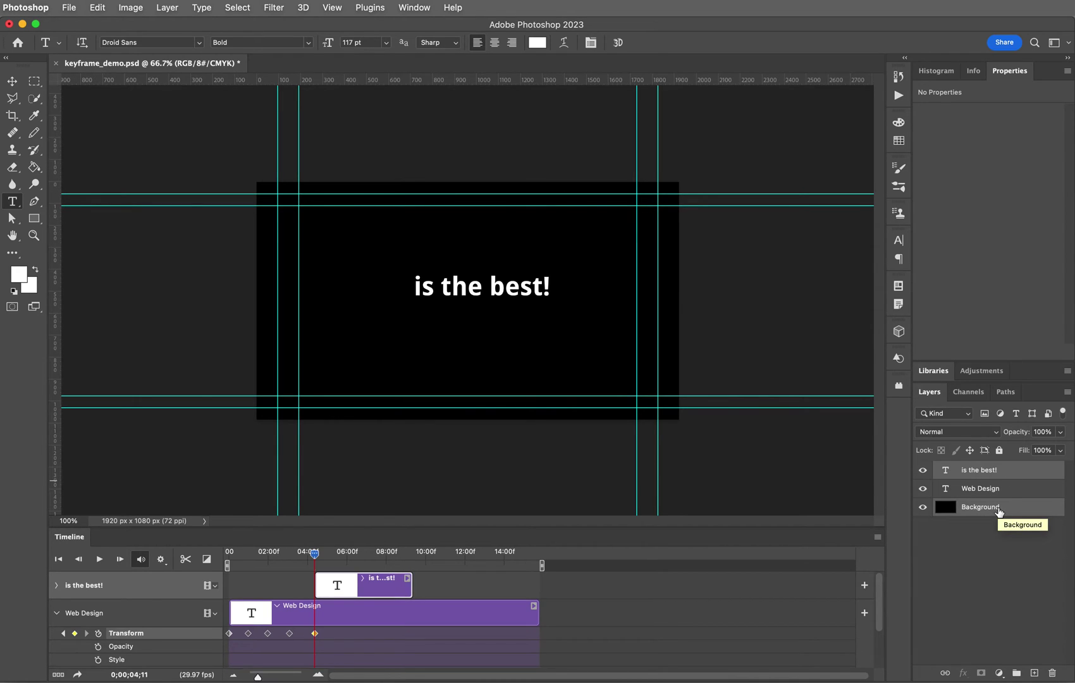
key(v)
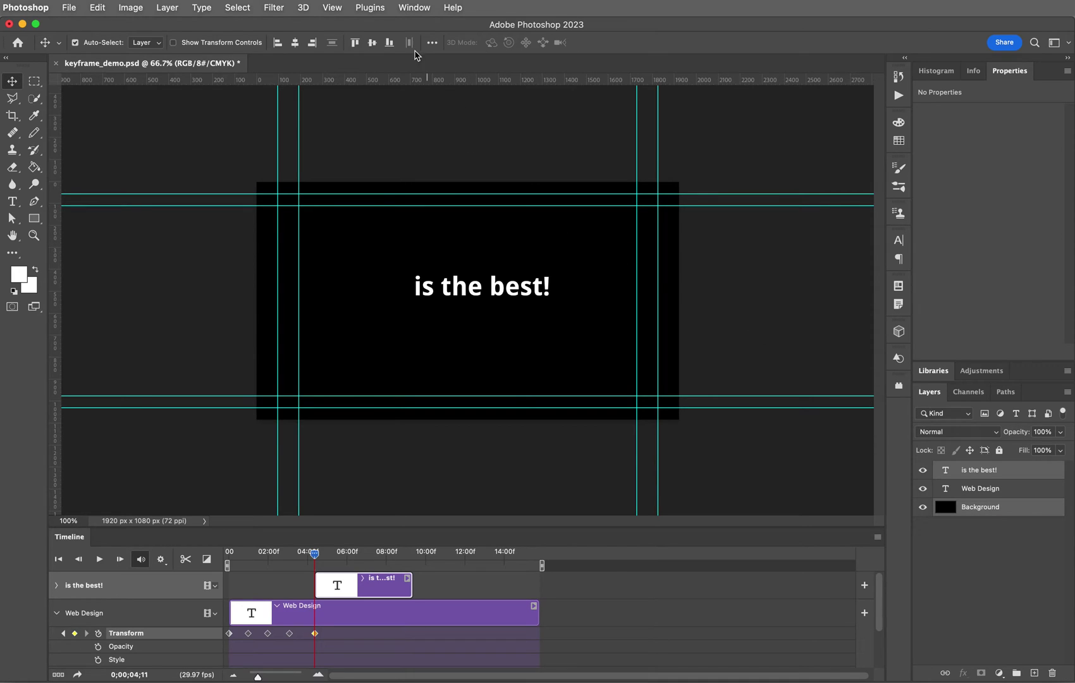
click(295, 44)
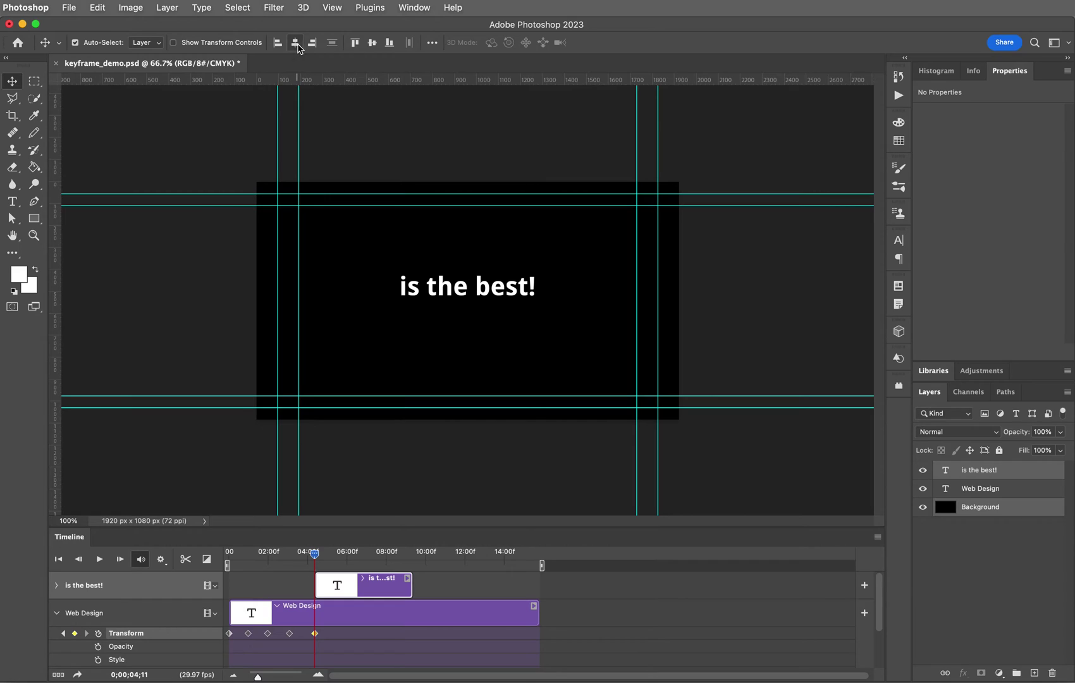
click(374, 46)
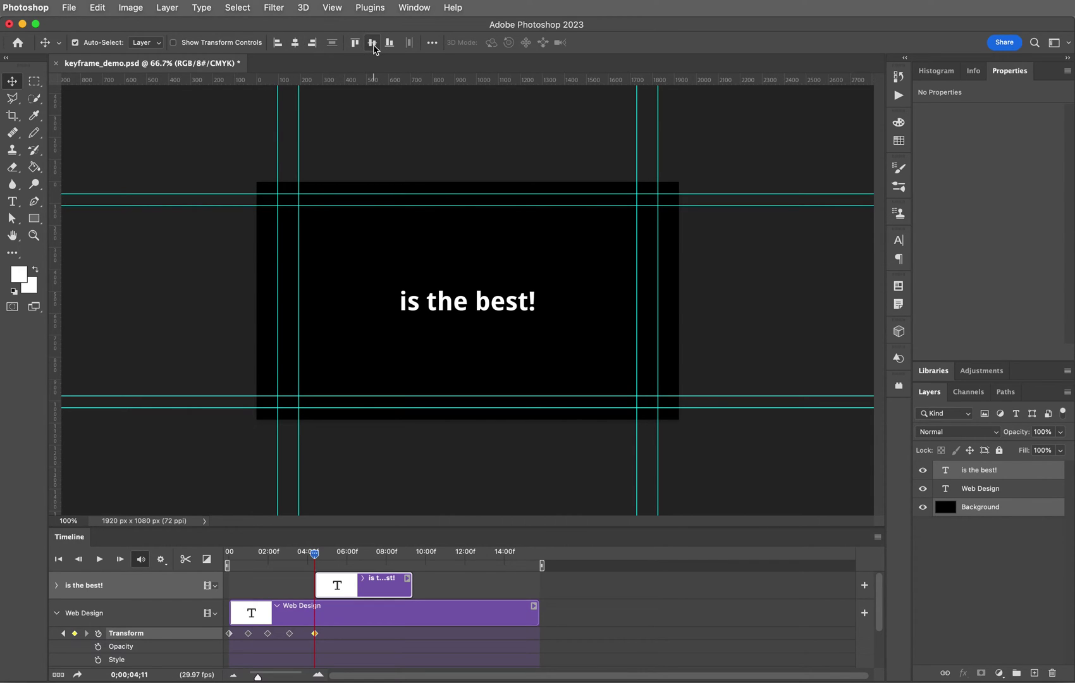
Step: Relock the Background layer and reselect the 'is the best!' layer
click(1023, 513)
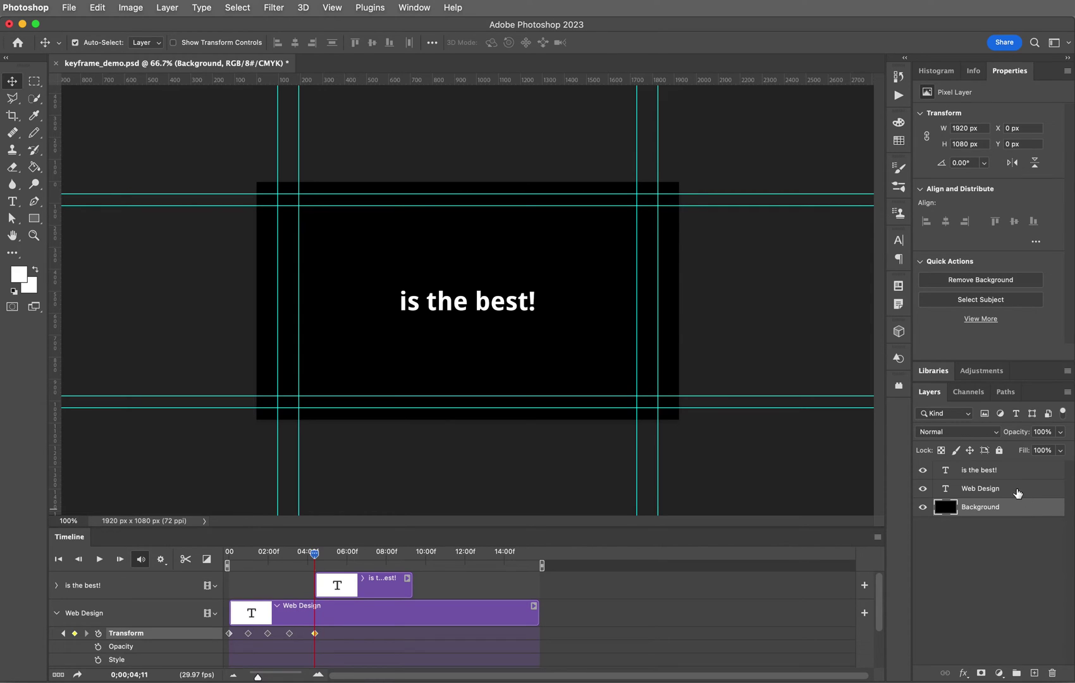
click(999, 450)
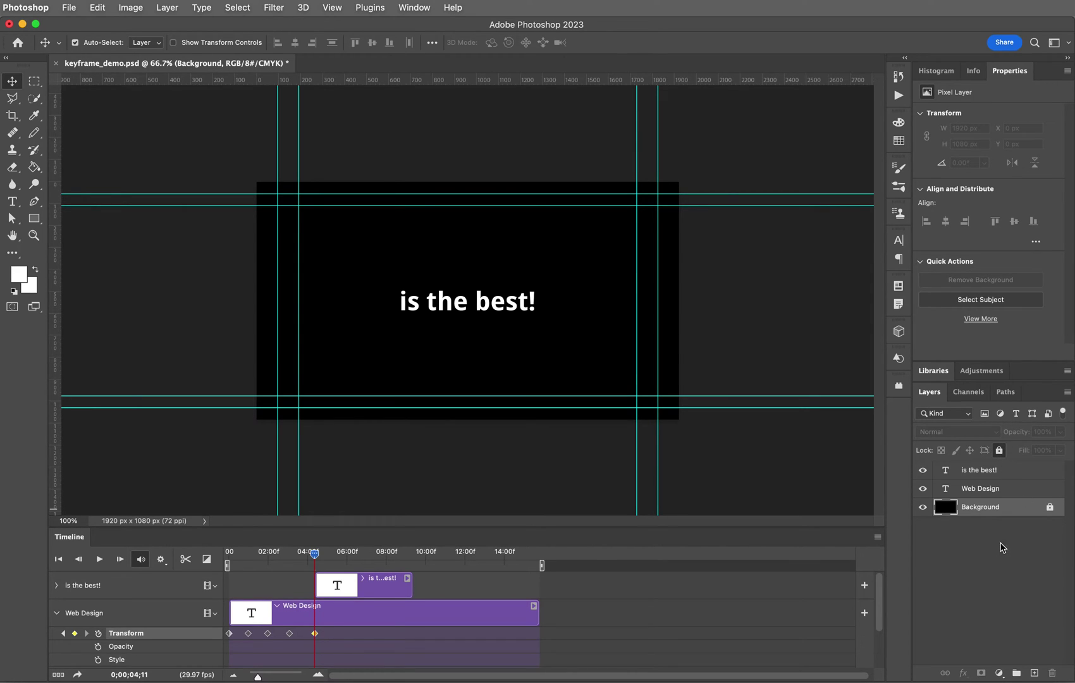
click(1004, 472)
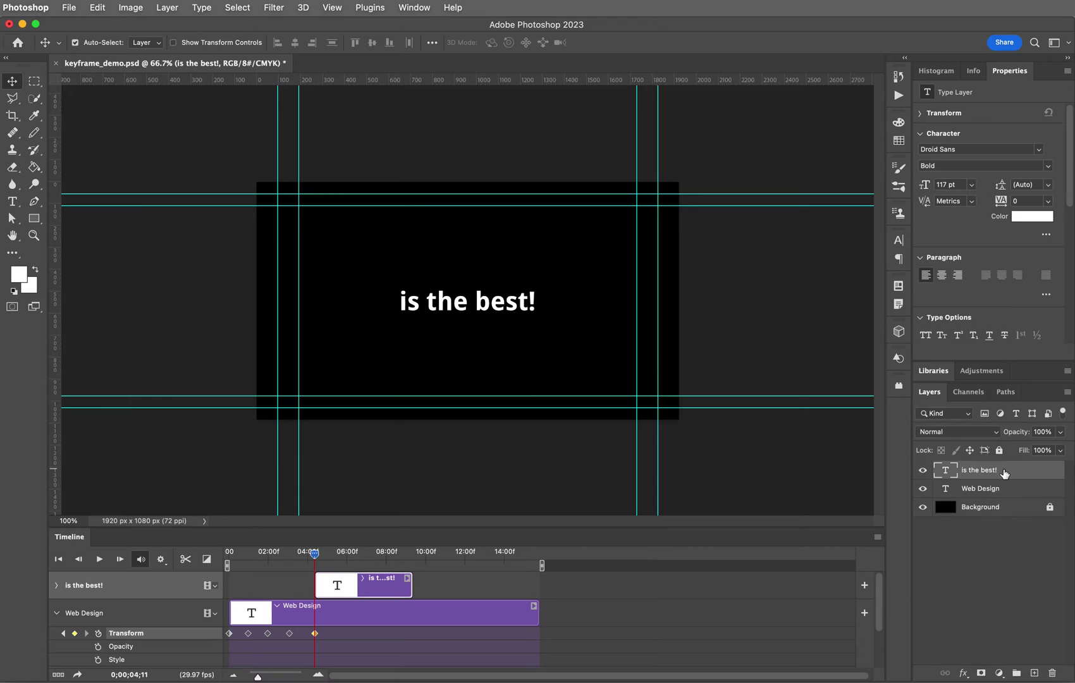
Step: Collapse the Web Design track and expand the 'is the best!' track's properties in the timeline
click(56, 613)
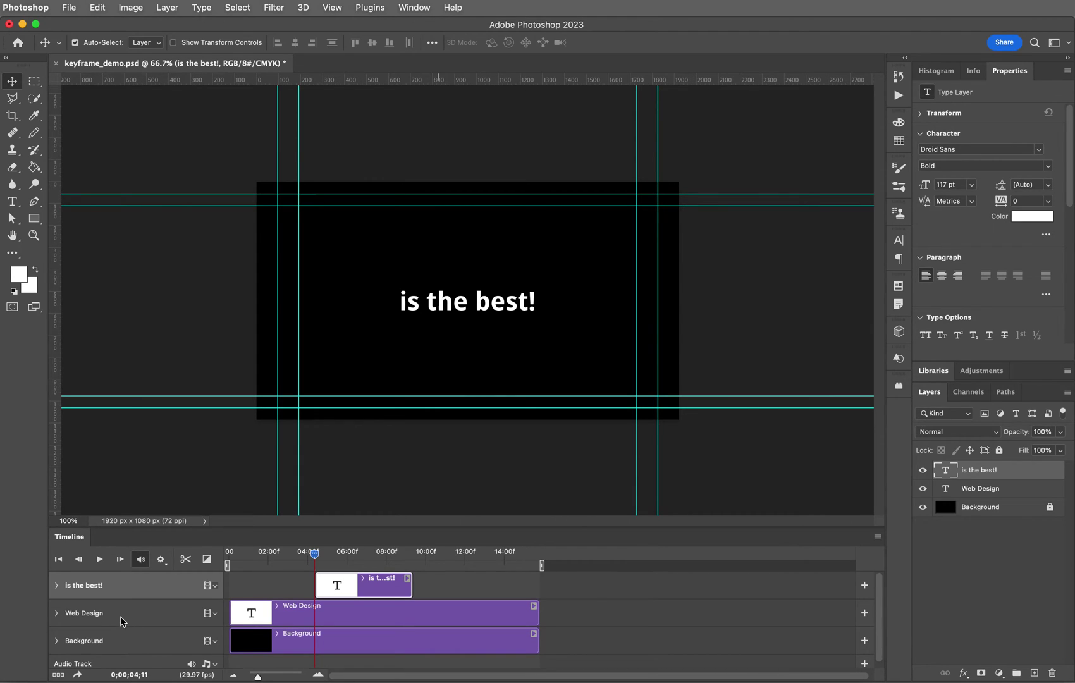
click(57, 585)
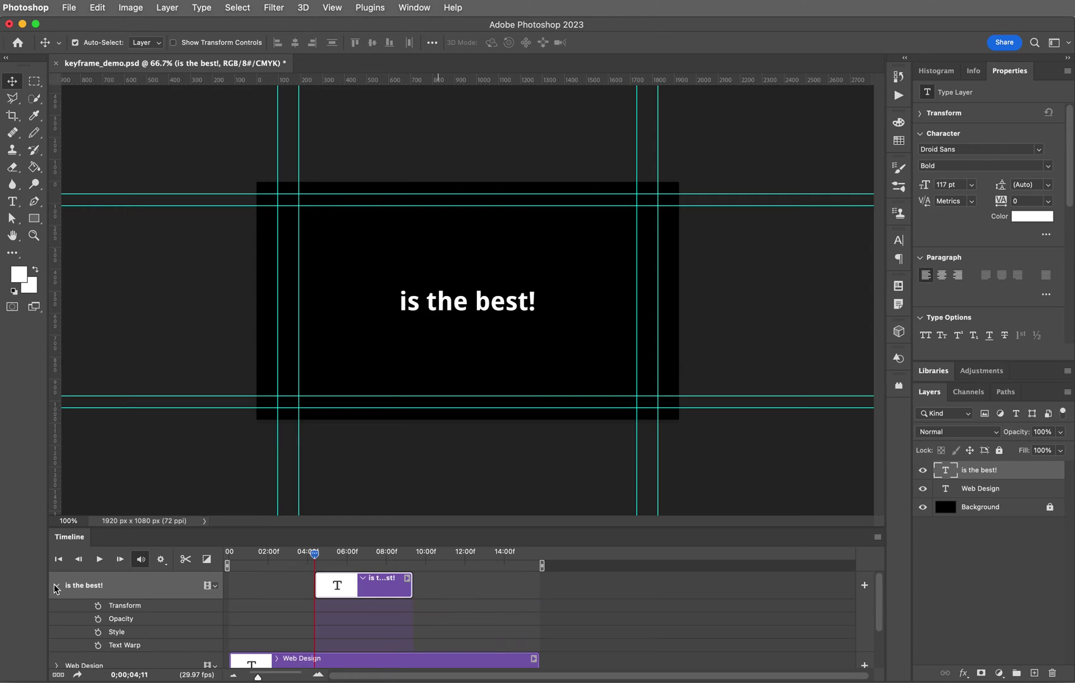
Step: Start opacity keyframing at 04;11 with the 'is the best!' layer at 0% opacity
click(98, 620)
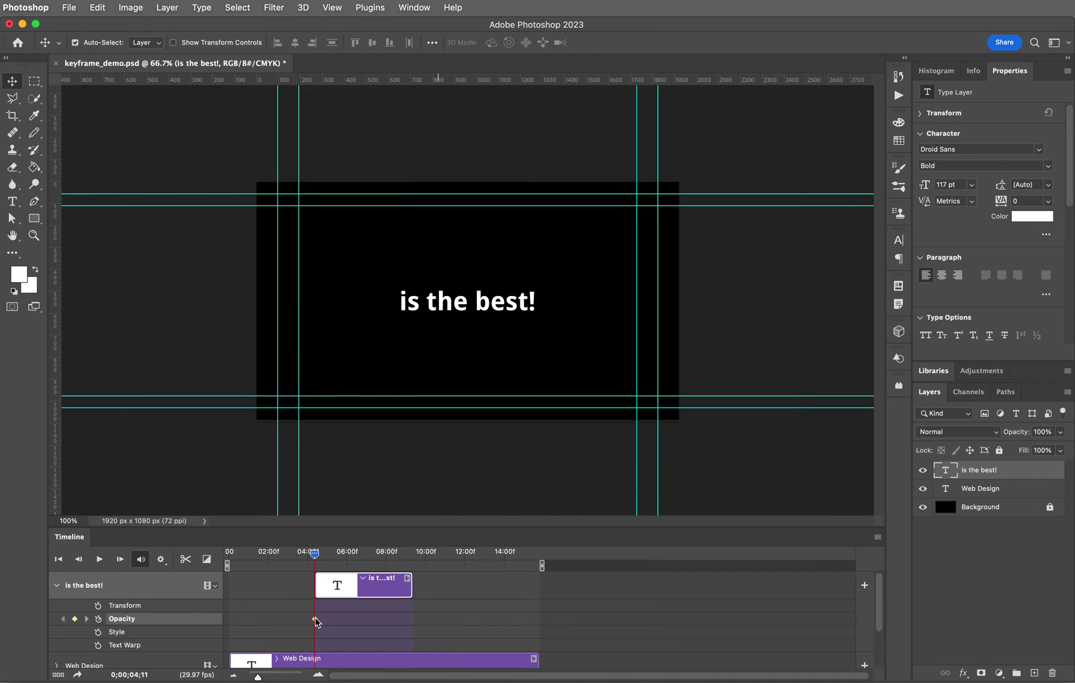
click(1050, 431)
text(0)
key(Return)
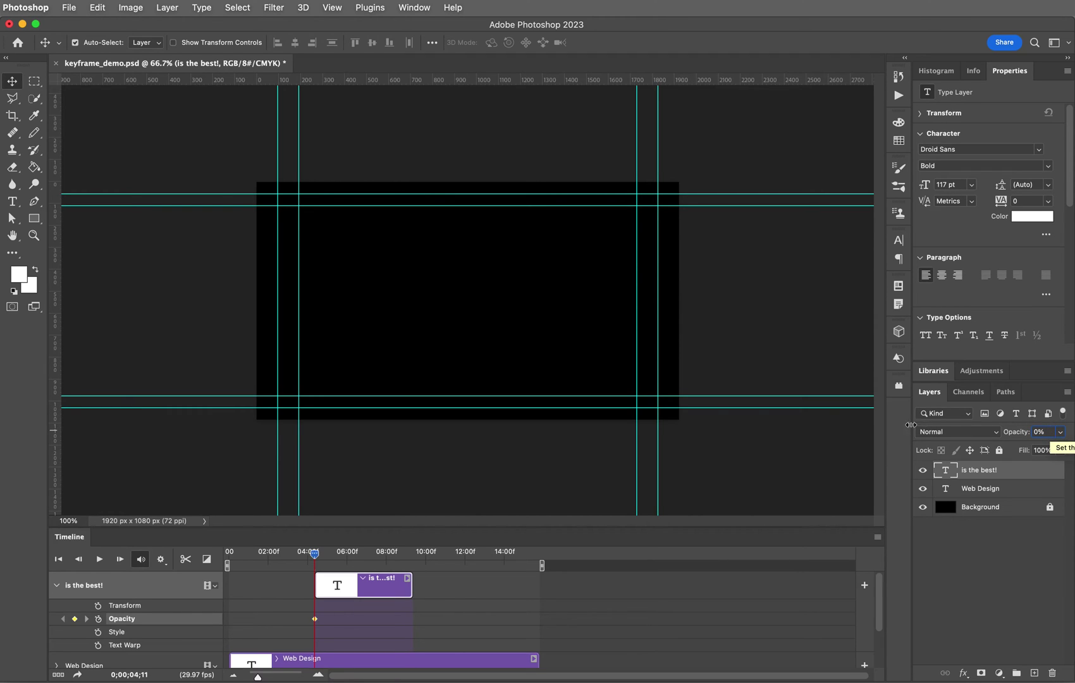
Step: Add a second opacity keyframe at 05;03 with opacity set to 100%
click(317, 556)
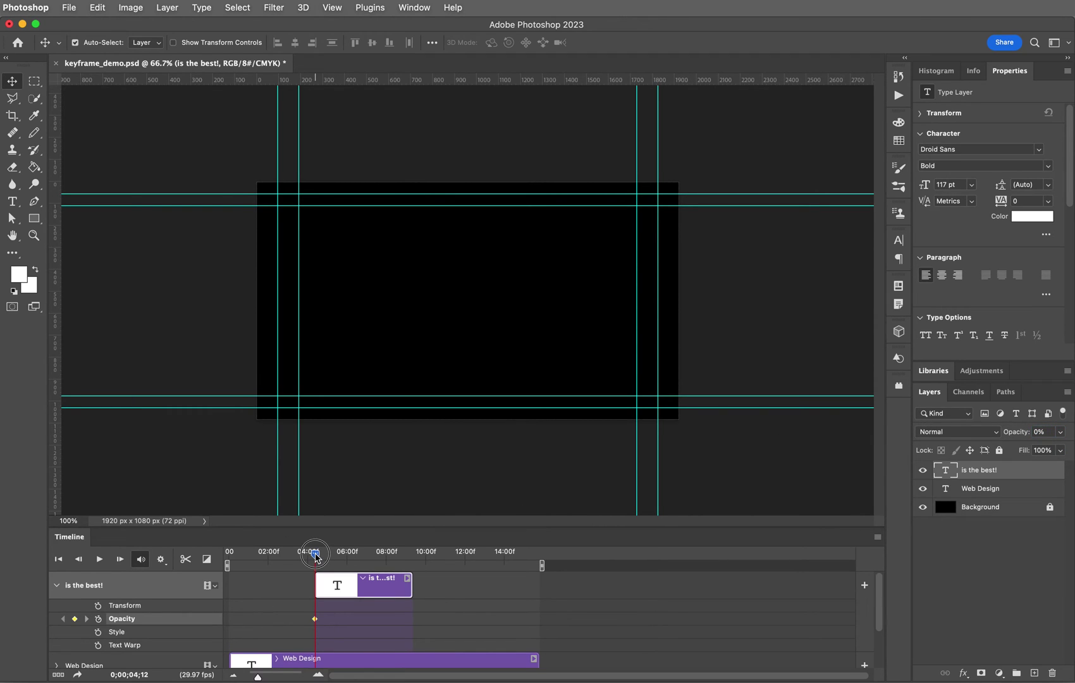
drag(316, 557, 329, 558)
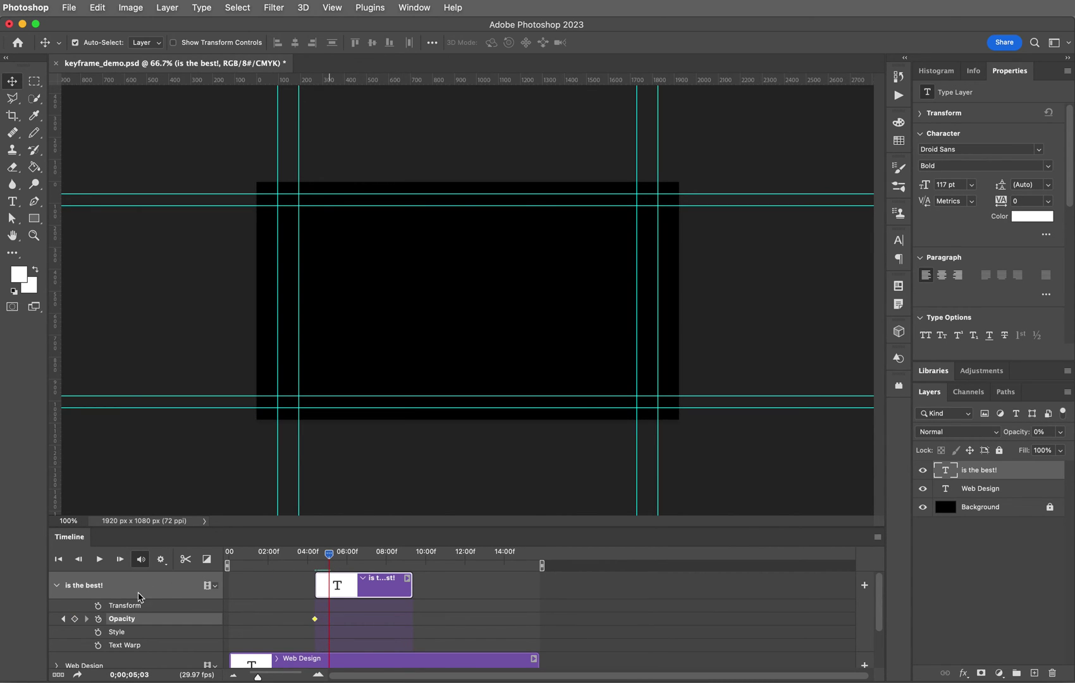
click(75, 620)
click(1005, 429)
text(100)
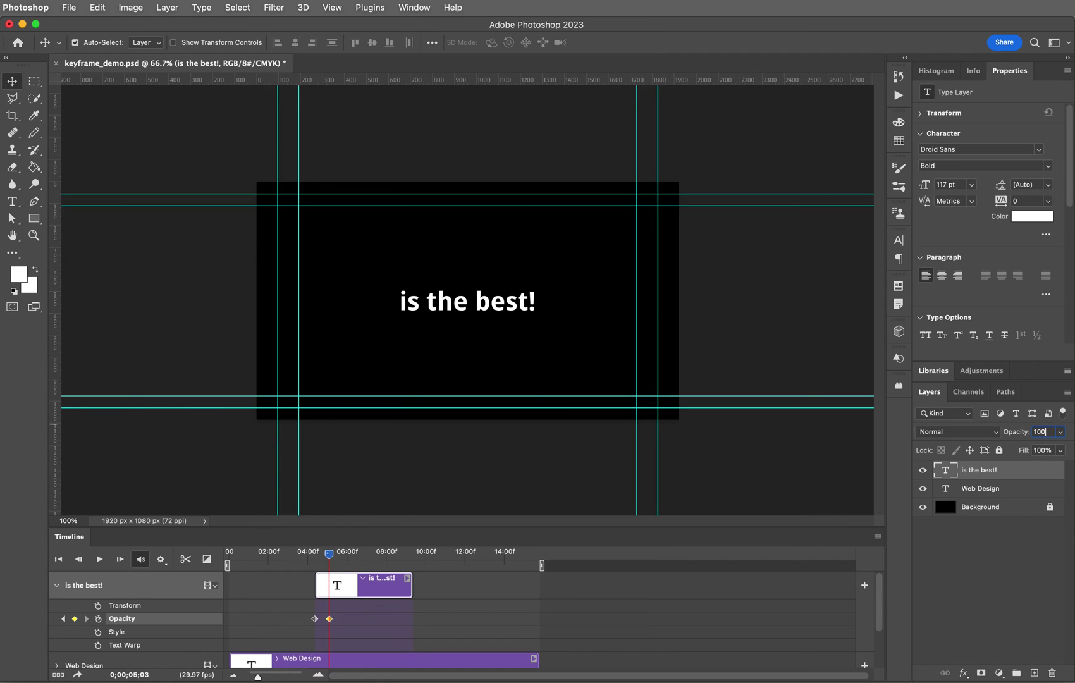
click(1014, 548)
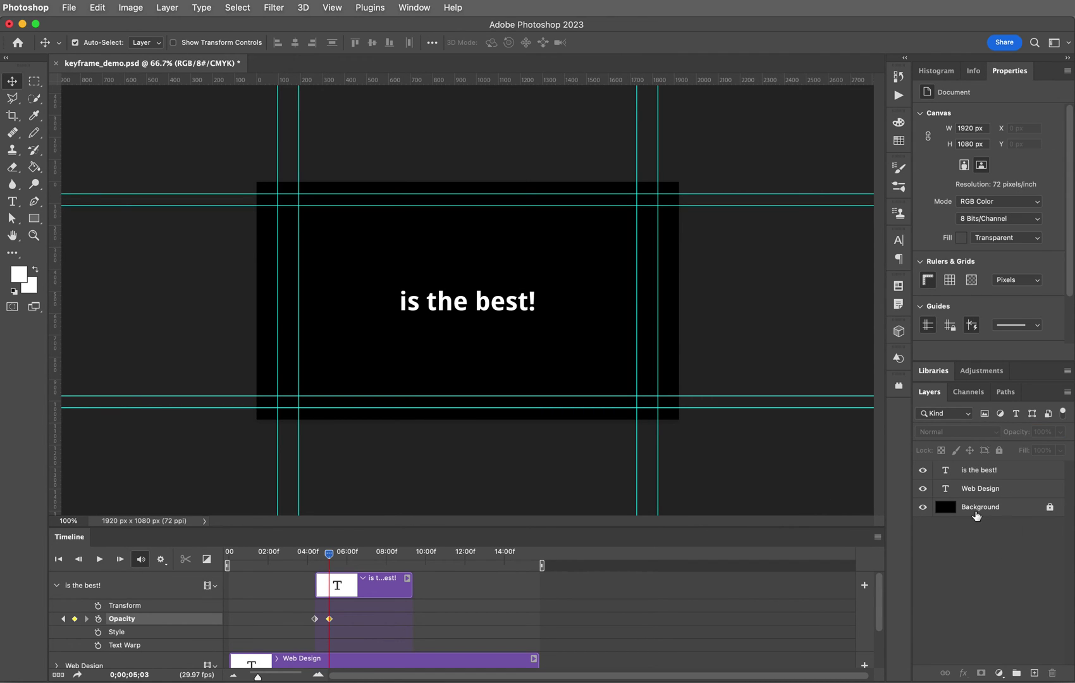
drag(329, 554, 211, 541)
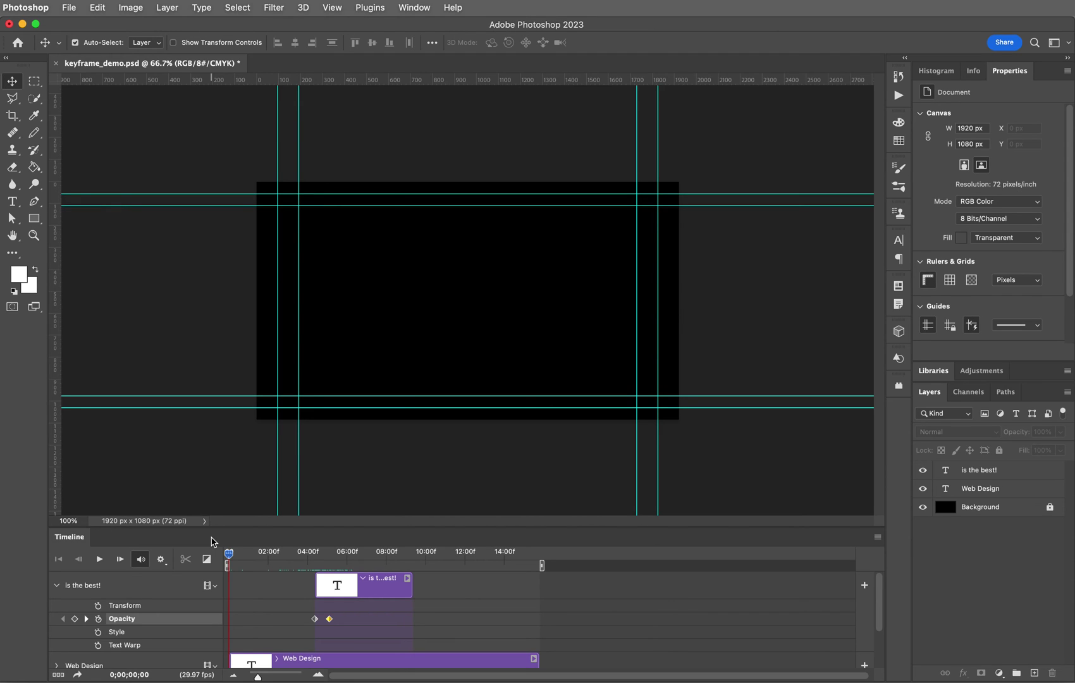
key(space)
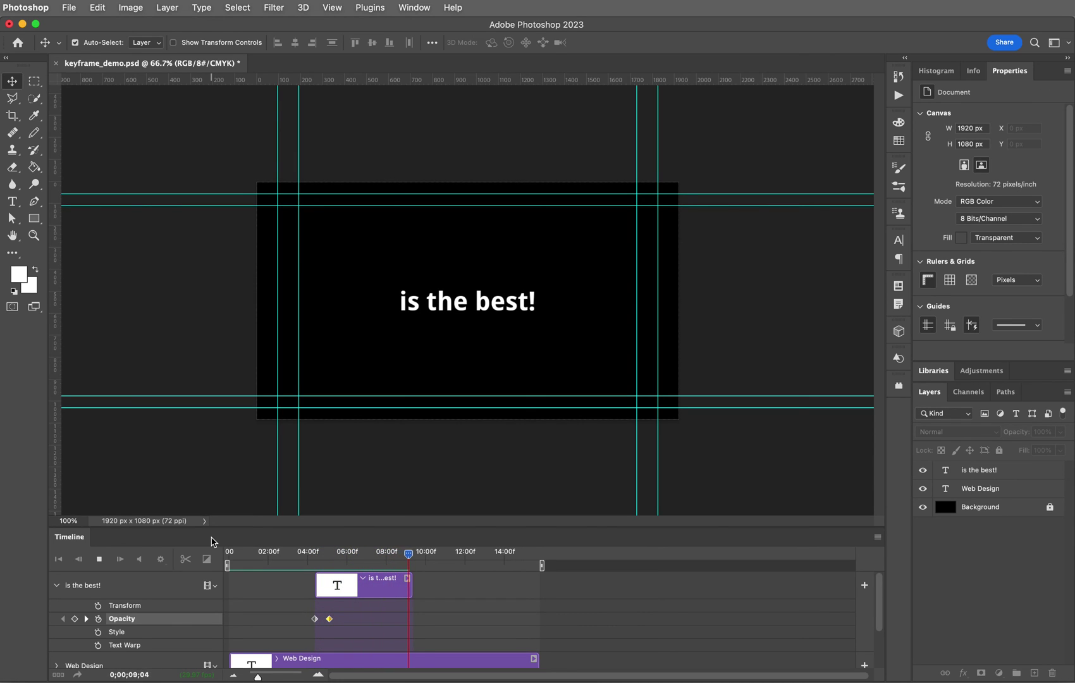
key(space)
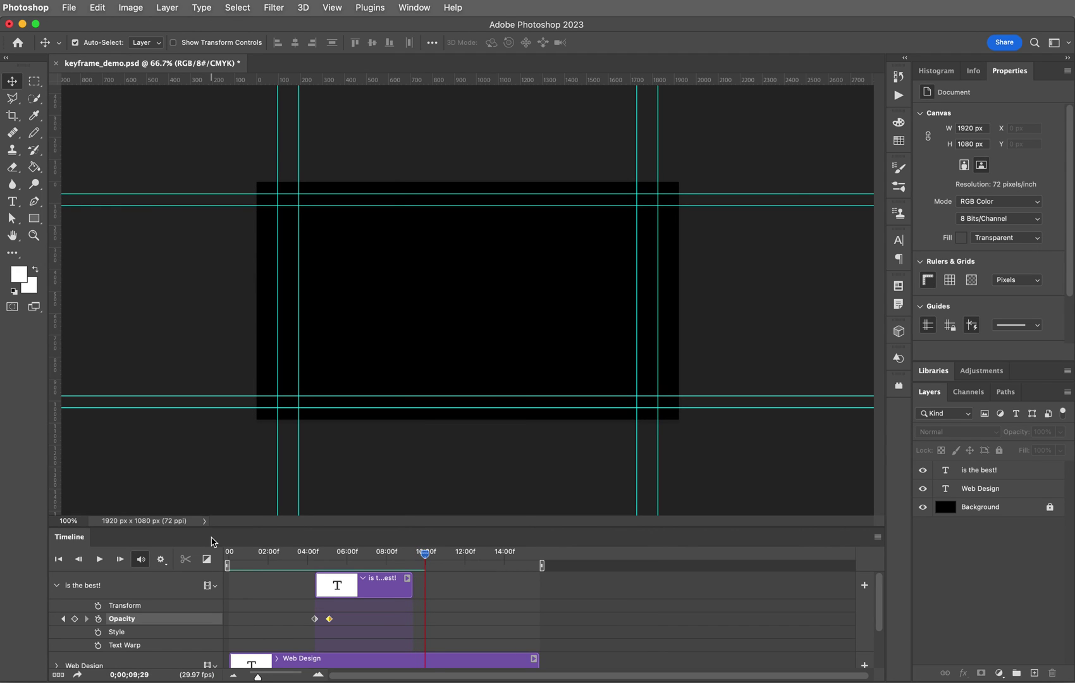